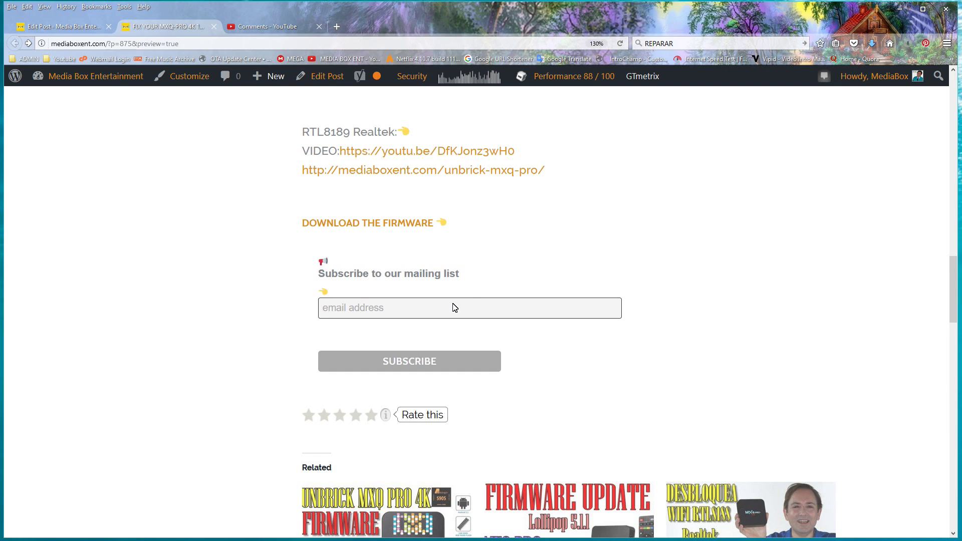
# - Review the links on the MXQ Pro 4K repair post and open the firmware download link
pyautogui.scroll(3, 641, 297)
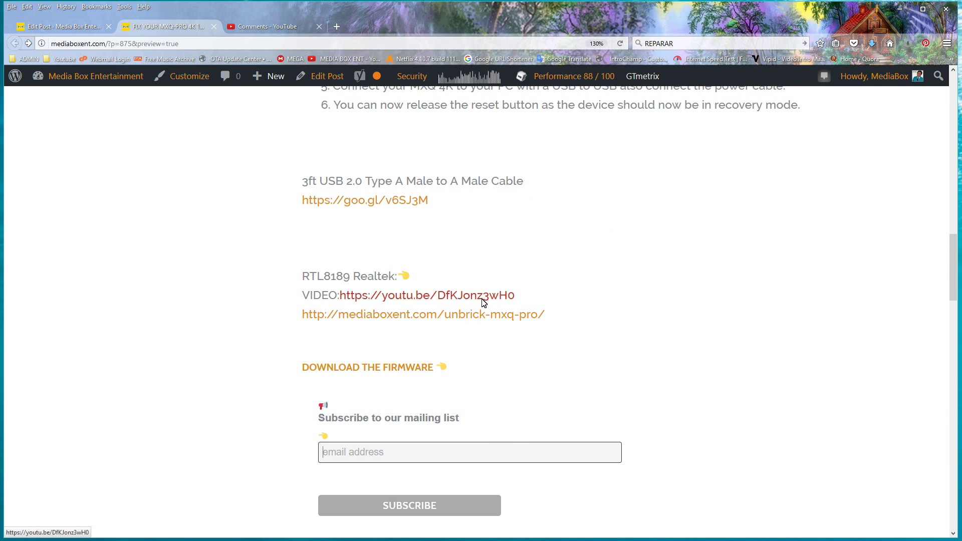
pyautogui.scroll(4, 569, 326)
pyautogui.scroll(-7, 569, 361)
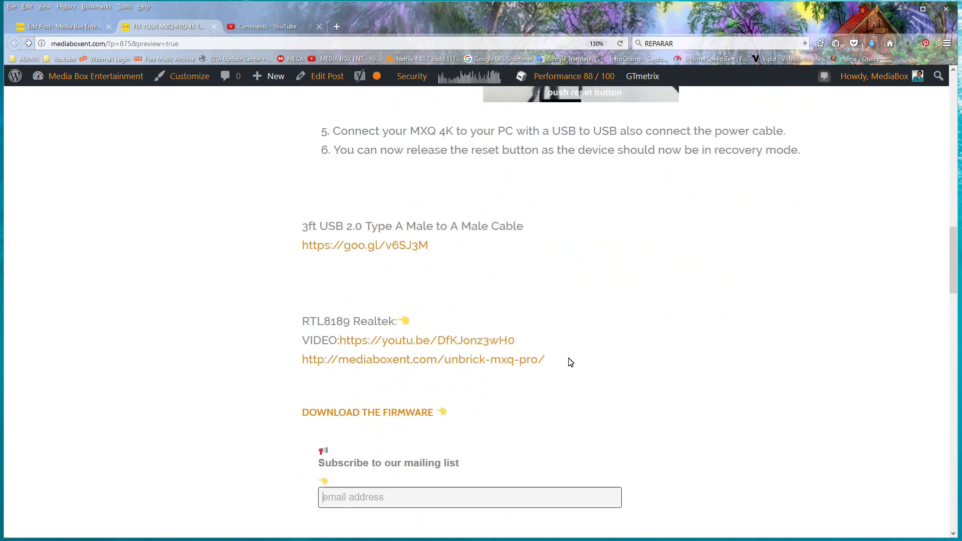
pyautogui.click(377, 224)
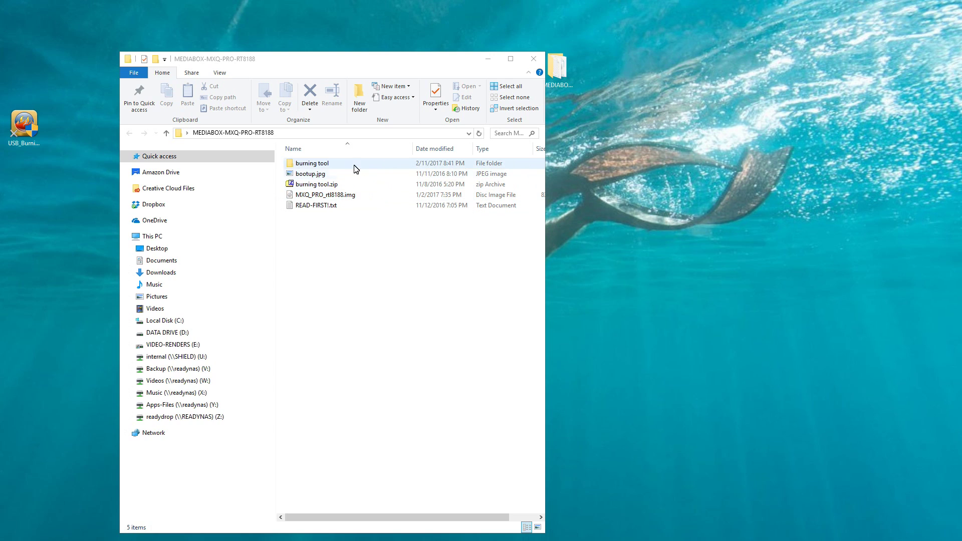
# - Open the extracted burning tool folder in MEDIABOX-MXQ-PRO-RT8188 and launch setup_v2.0.5.15_build7.exe
pyautogui.rightClick(328, 187)
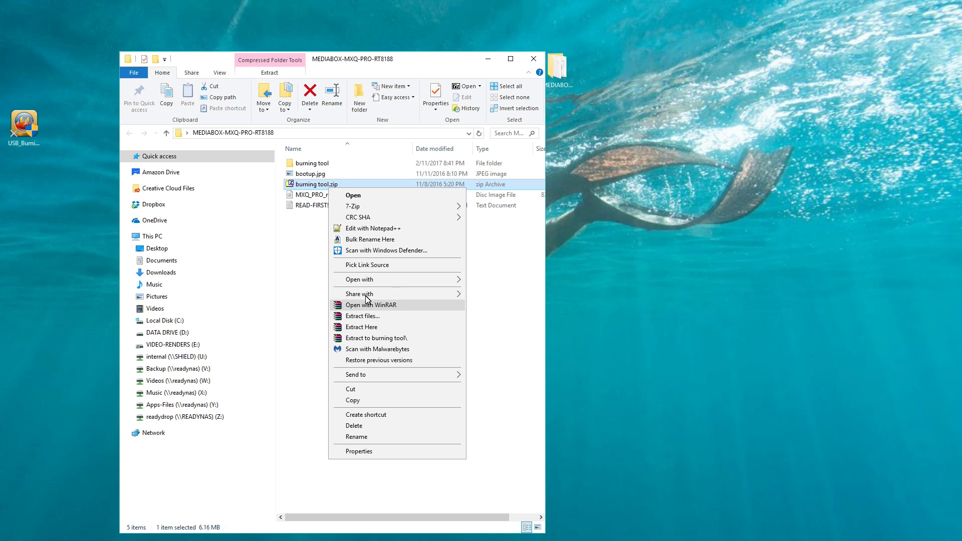
pyautogui.click(308, 286)
pyautogui.doubleClick(311, 163)
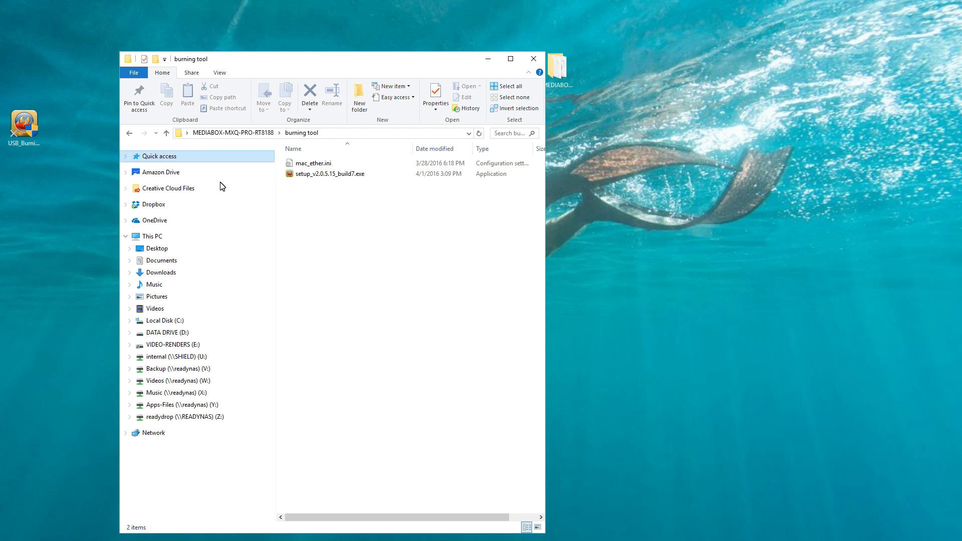
pyautogui.click(334, 174)
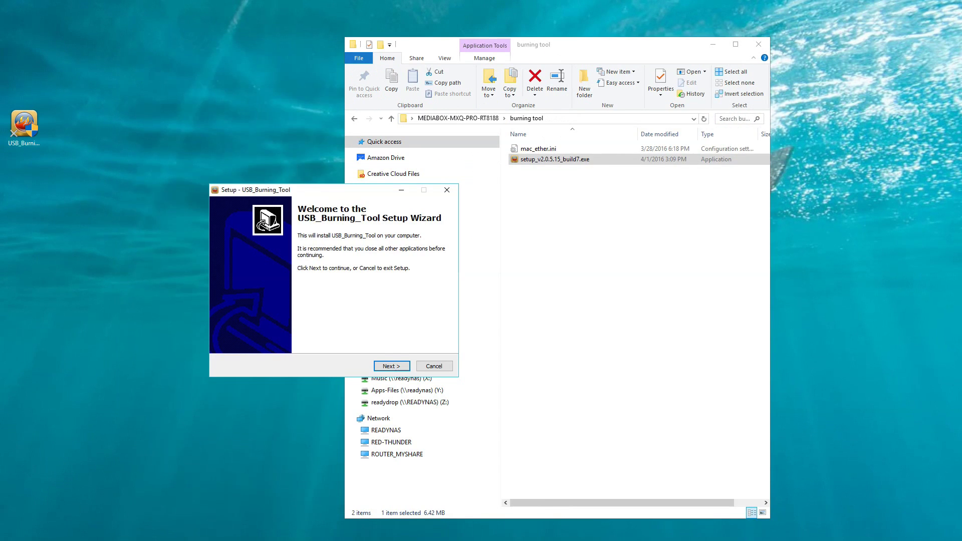
# - Install USB_Burning_Tool with the default destination, the Amlogic\USB_Burning_Tool Start Menu folder and a desktop icon
pyautogui.press('Return')
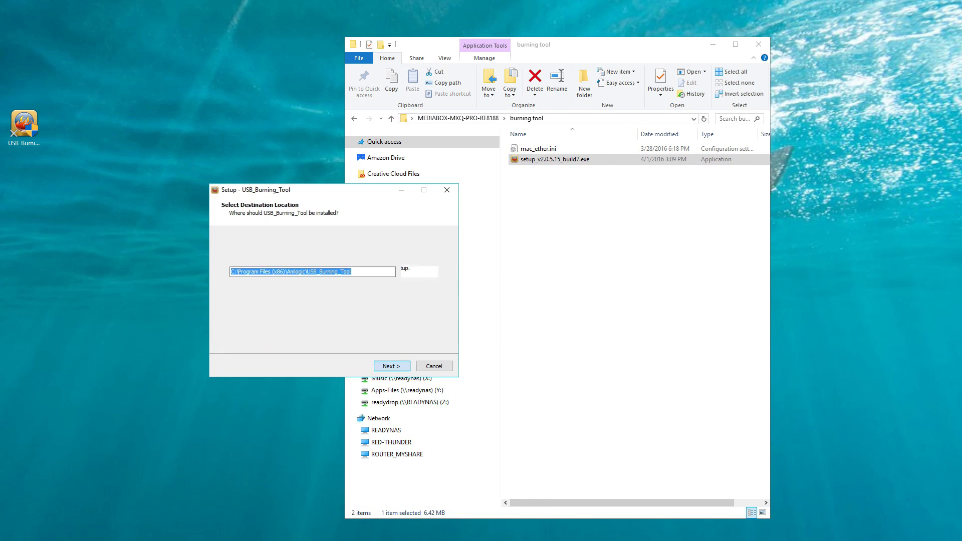
pyautogui.press('Return')
pyautogui.press('Return')
pyautogui.press('Return')
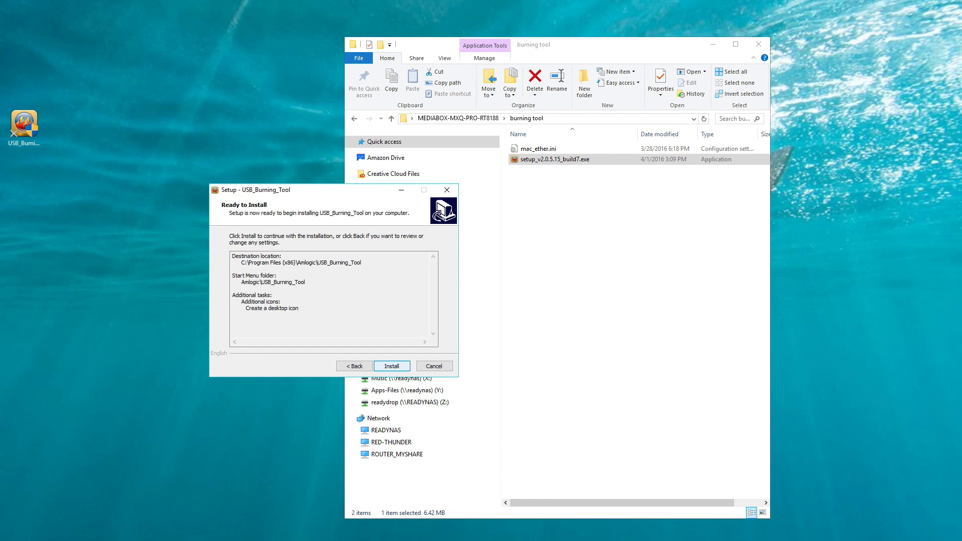
pyautogui.press('Return')
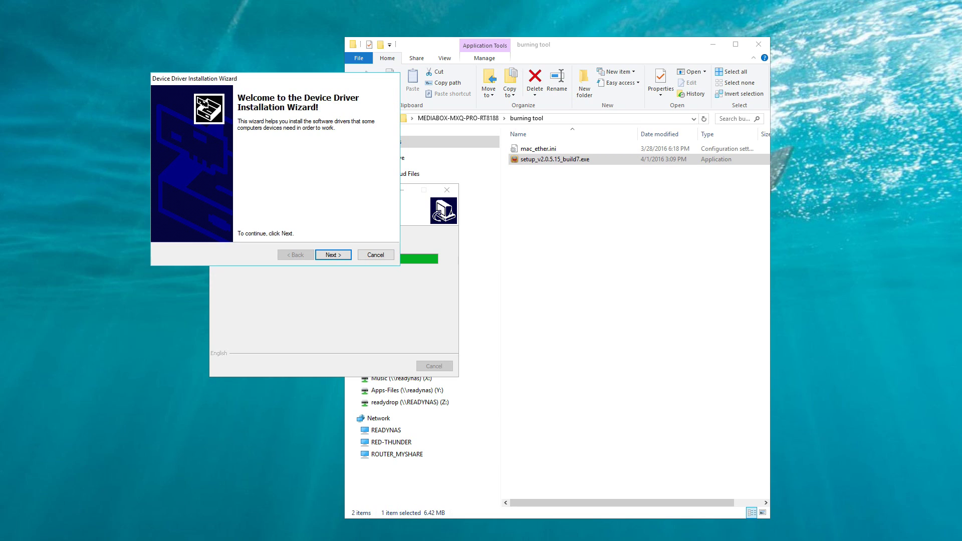
# - Install the device driver through its wizard and finish the USB_Burning_Tool setup
pyautogui.press('Return')
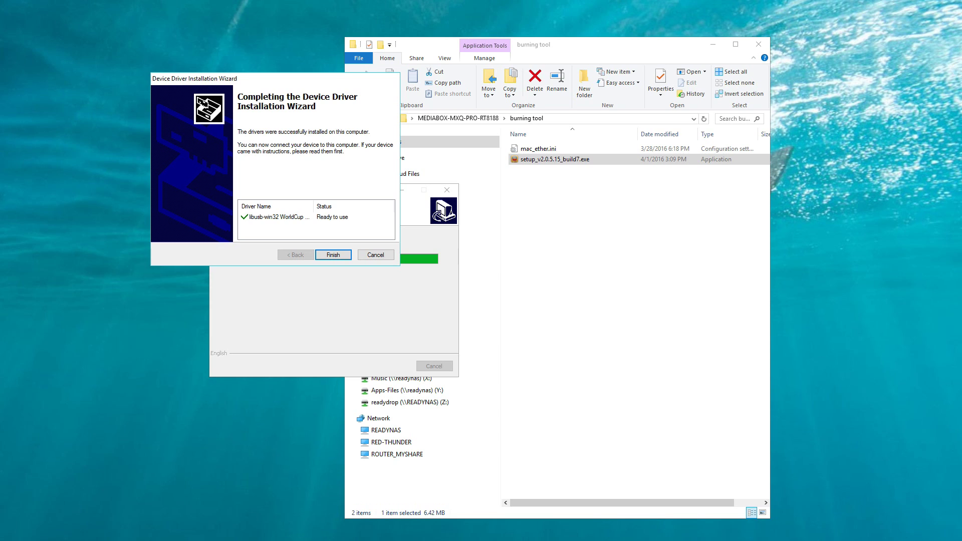
pyautogui.press('Return')
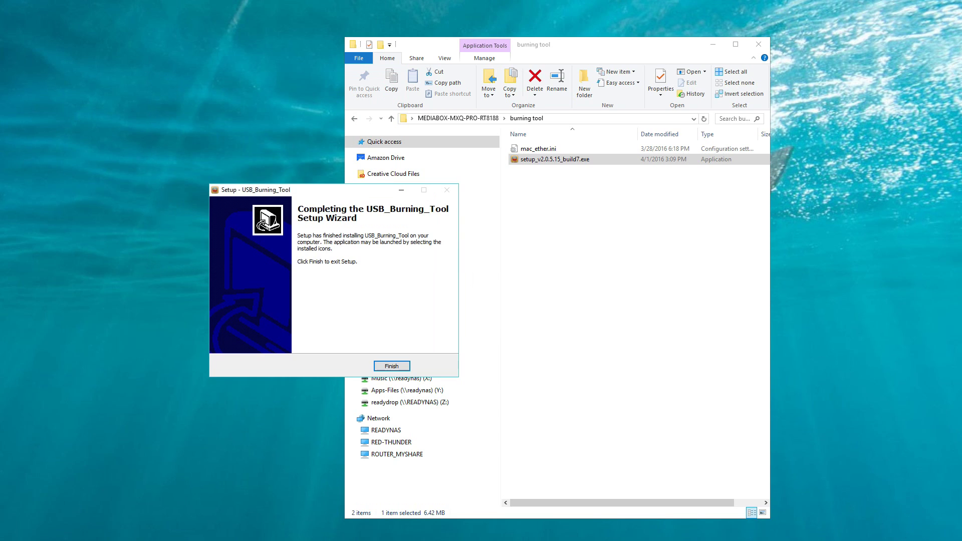
pyautogui.click(392, 367)
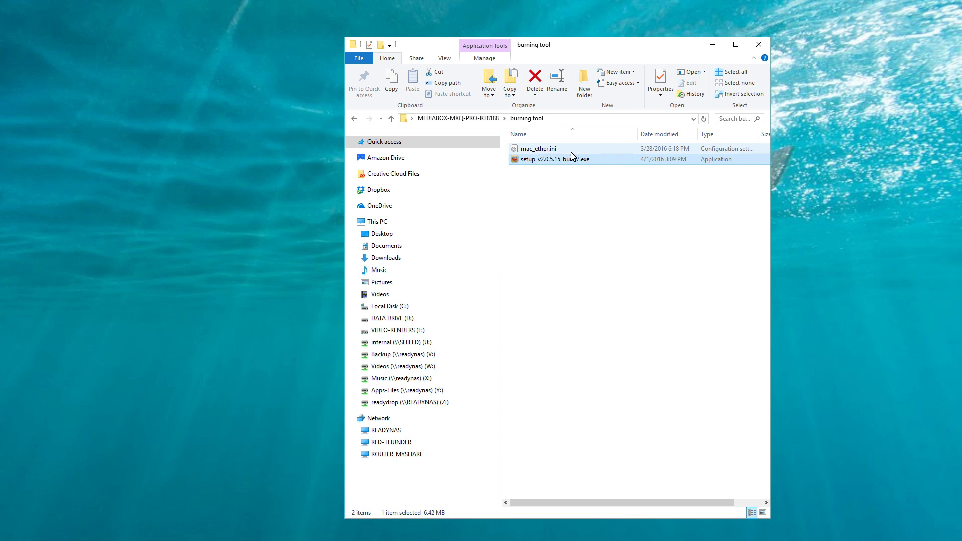
# - Arrange the burning tool and USB_Burning_Tool folder windows side by side and open the license folder of the installed program
pyautogui.click(553, 150)
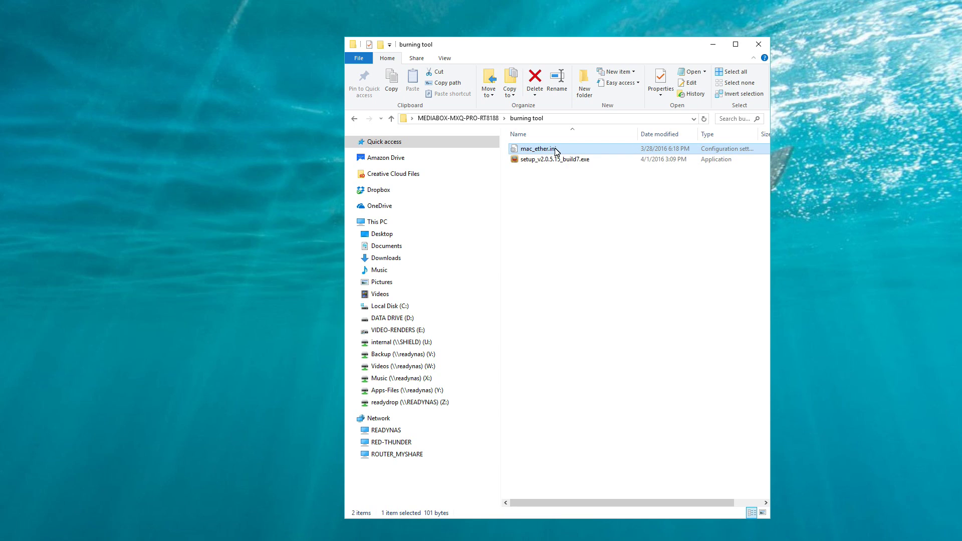
pyautogui.moveTo(502, 50); pyautogui.dragTo(612, 57)
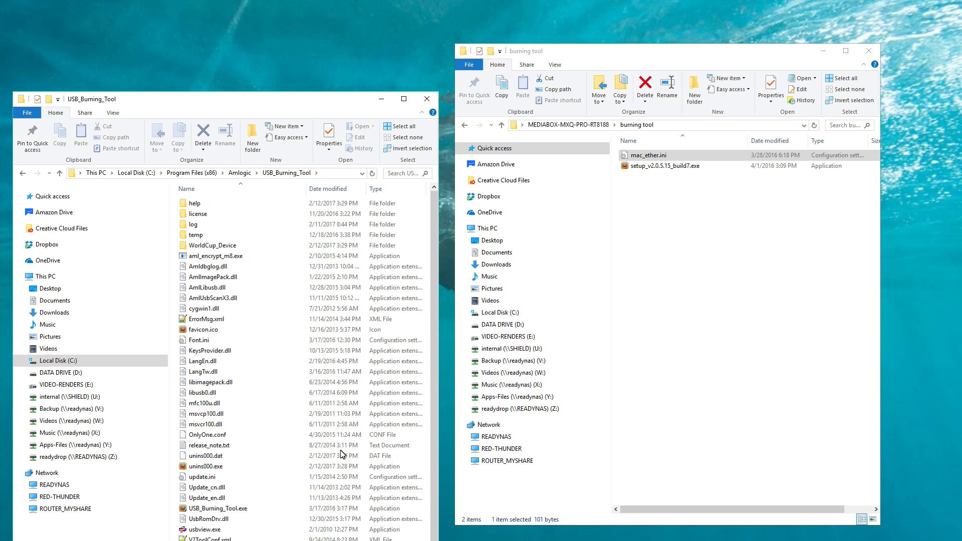
pyautogui.moveTo(245, 101); pyautogui.dragTo(259, 56)
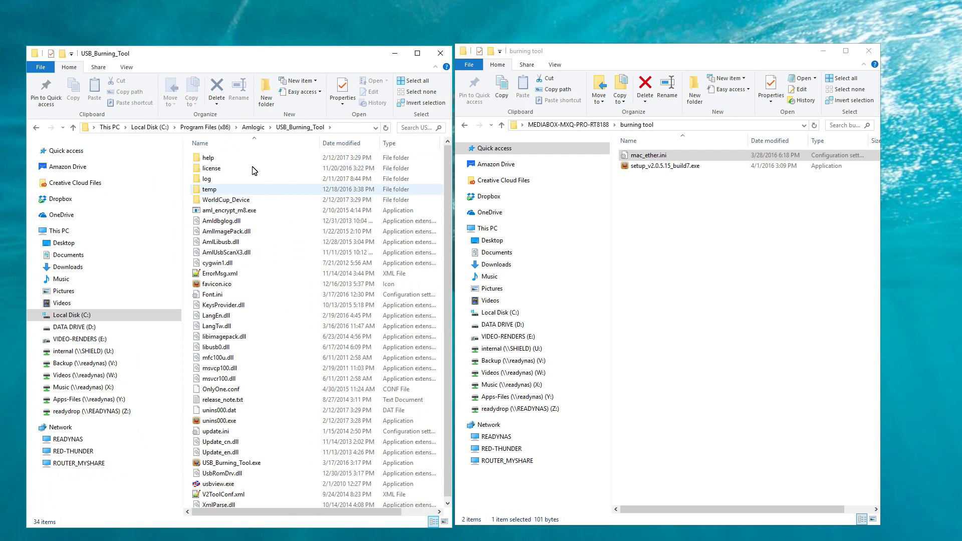
pyautogui.click(209, 171)
pyautogui.doubleClick(209, 171)
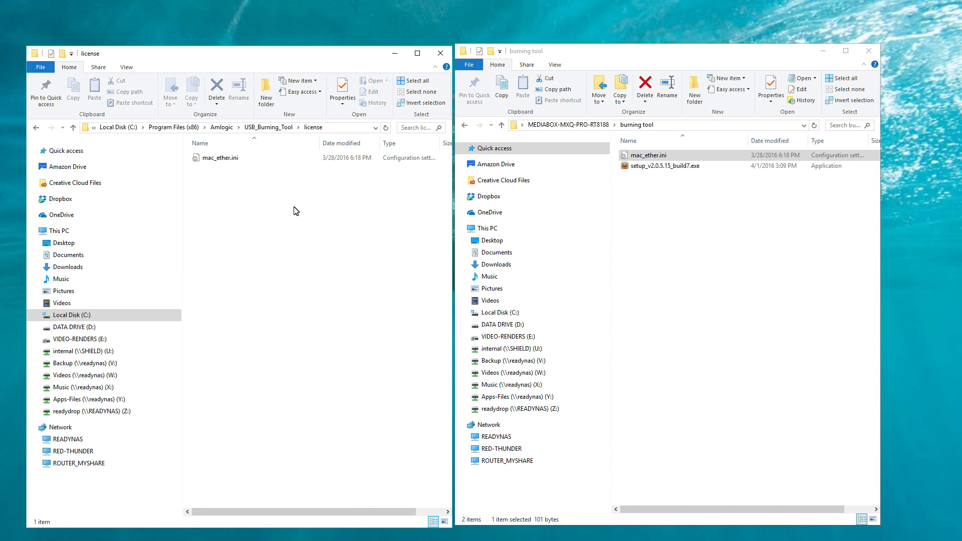
# - Copy mac_ether.ini from the burning tool folder into the license folder, replacing the existing file, and close both folder windows
pyautogui.moveTo(644, 159); pyautogui.dragTo(266, 232)
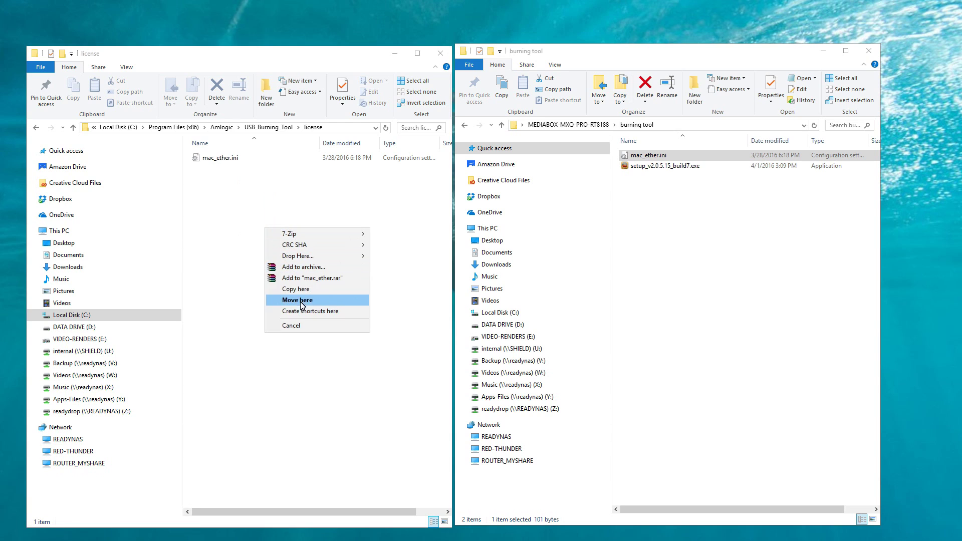
pyautogui.click(326, 289)
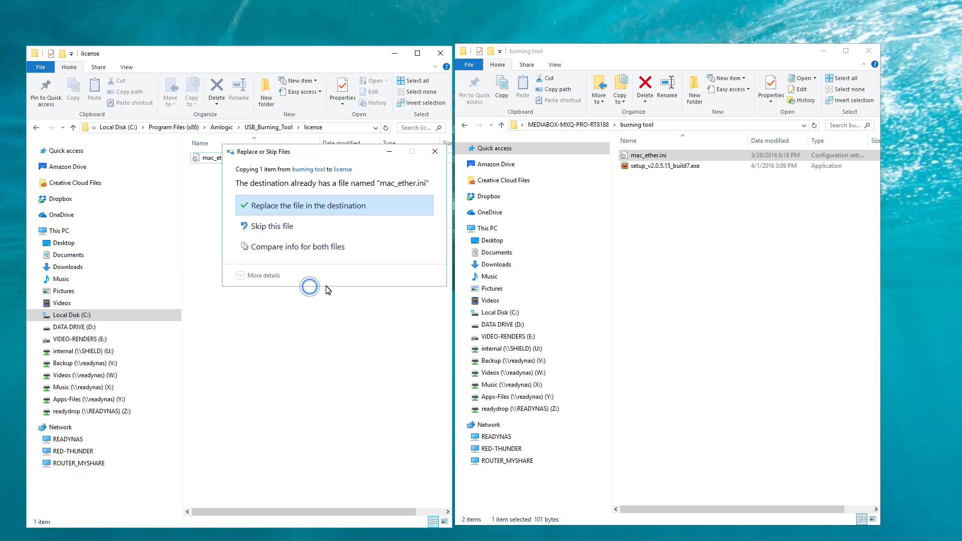
pyautogui.click(290, 209)
pyautogui.click(301, 219)
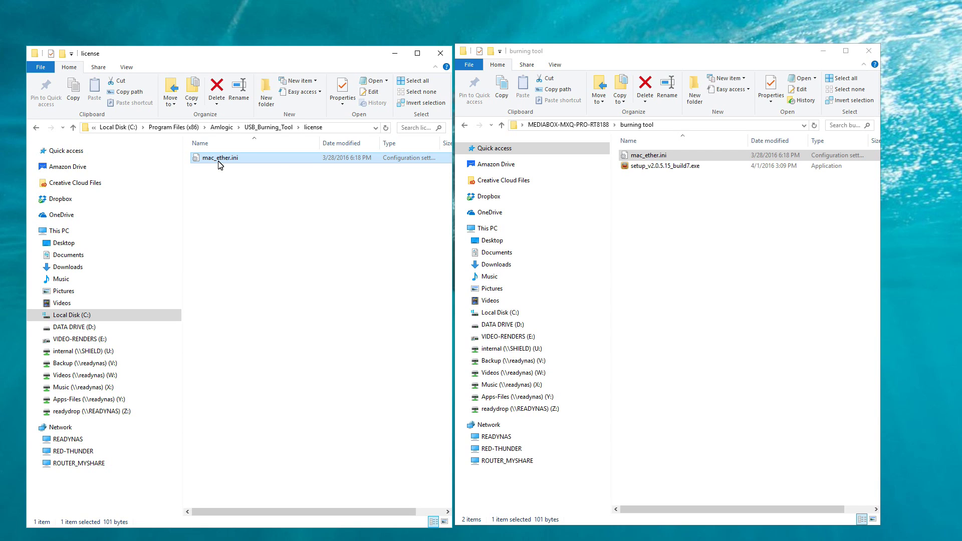
pyautogui.click(442, 56)
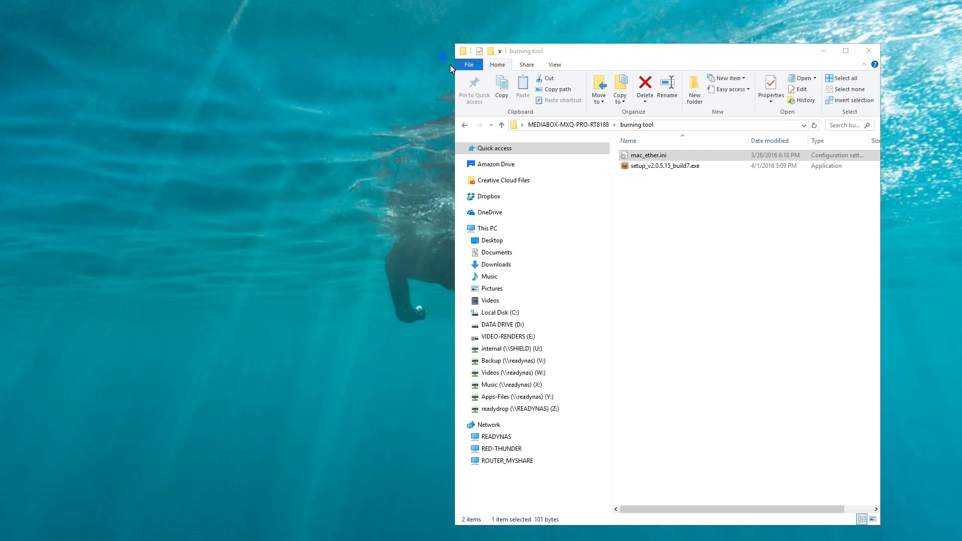
pyautogui.click(870, 53)
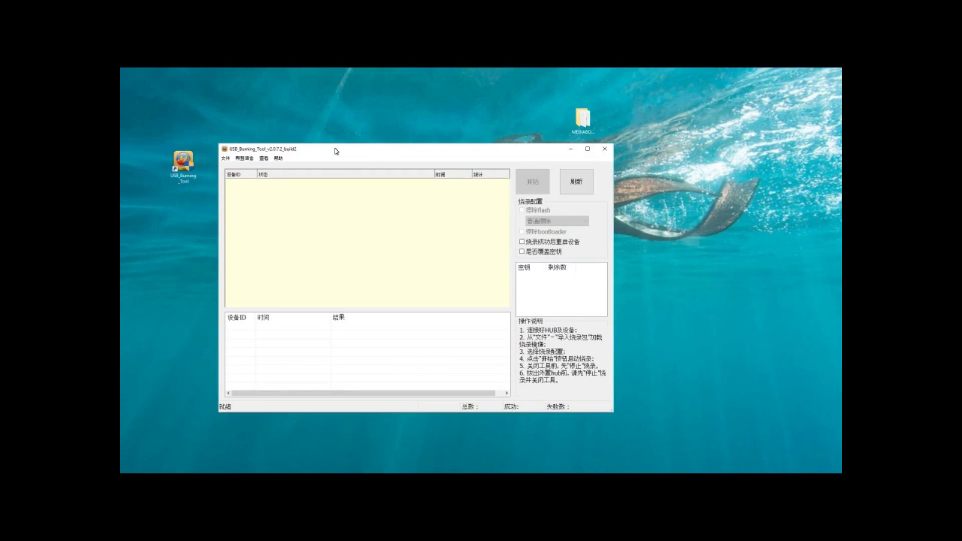
# - Reposition the USB_Burning_Tool window and switch its interface language to English
pyautogui.moveTo(336, 152); pyautogui.dragTo(380, 160)
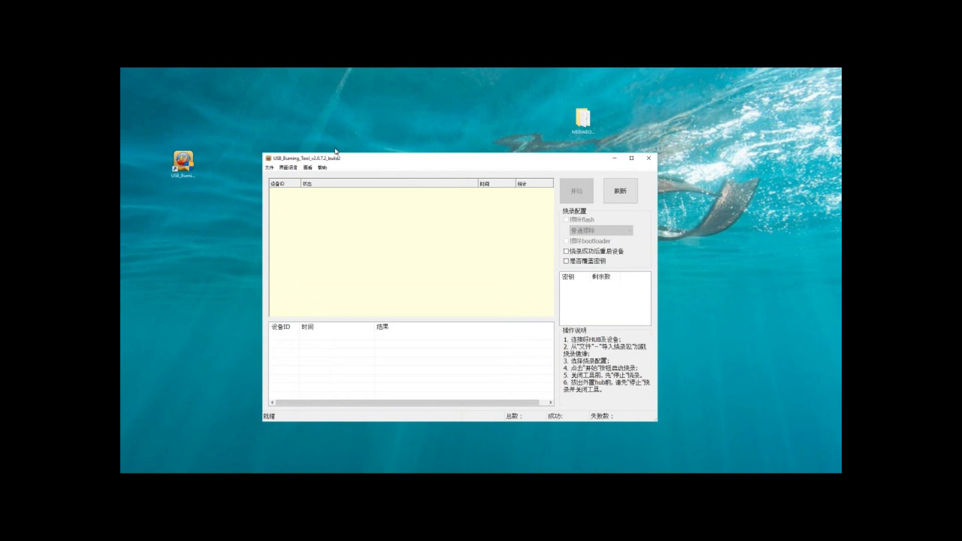
pyautogui.hotkey('alt', 'v')
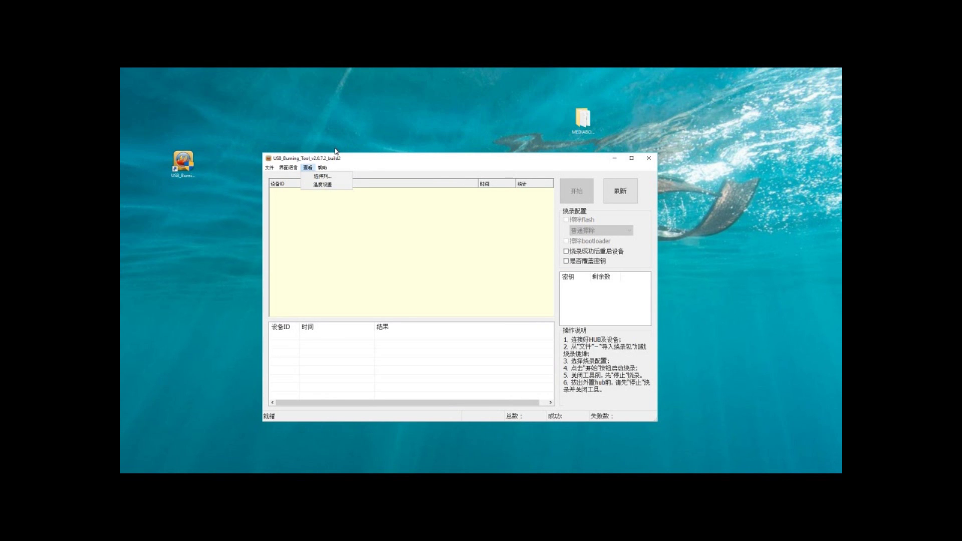
pyautogui.press('Left')
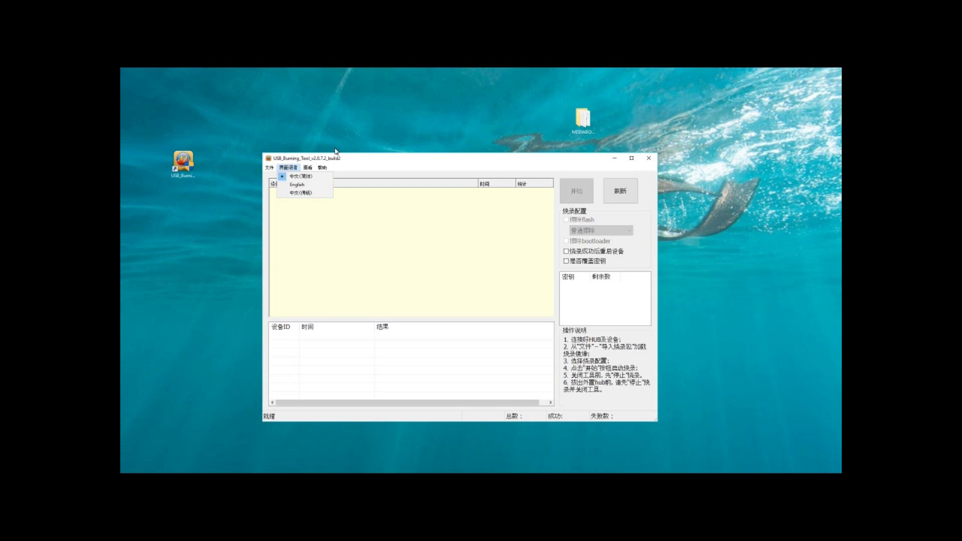
pyautogui.press('Down')
pyautogui.press('Return')
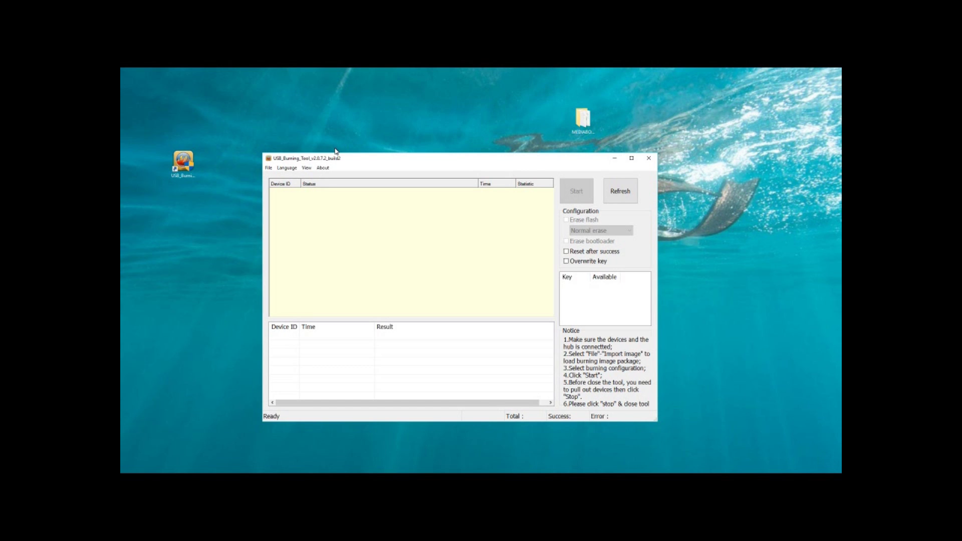
# - Import the burning image MXQ_PRO_rtl8188.img from the MEDIABOX-MXQ-PRO-RT8188 folder
pyautogui.press('alt')
pyautogui.press('Return')
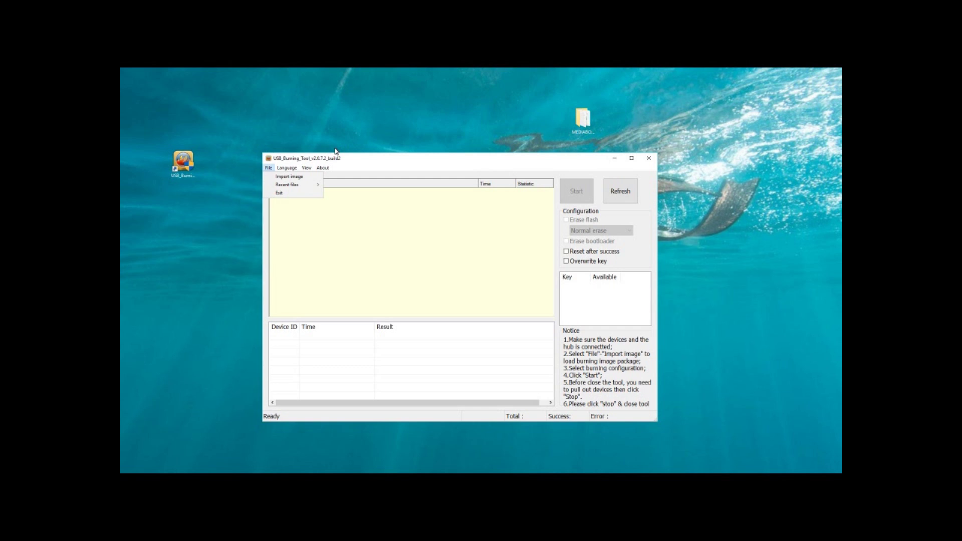
pyautogui.press('Down')
pyautogui.press('Return')
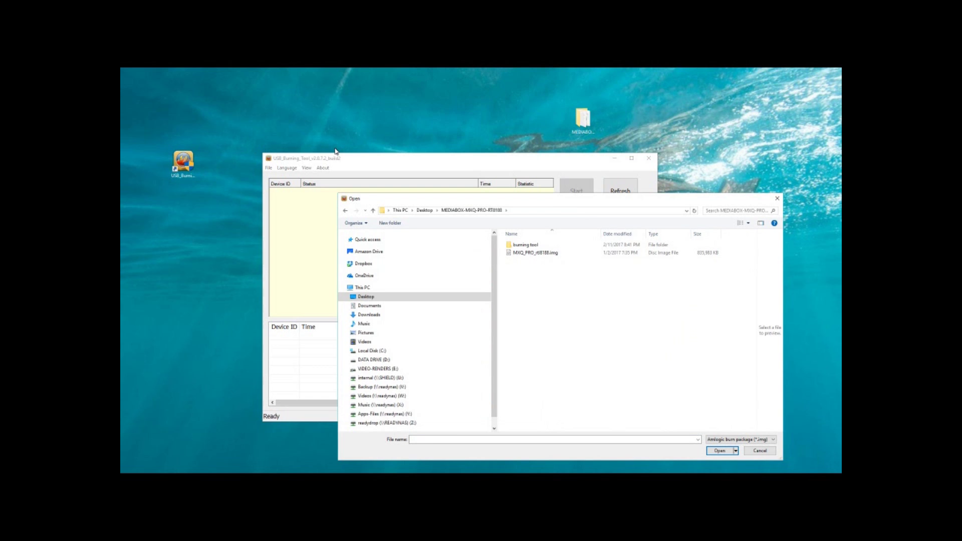
pyautogui.press('Down')
pyautogui.press('Down')
pyautogui.press('Return')
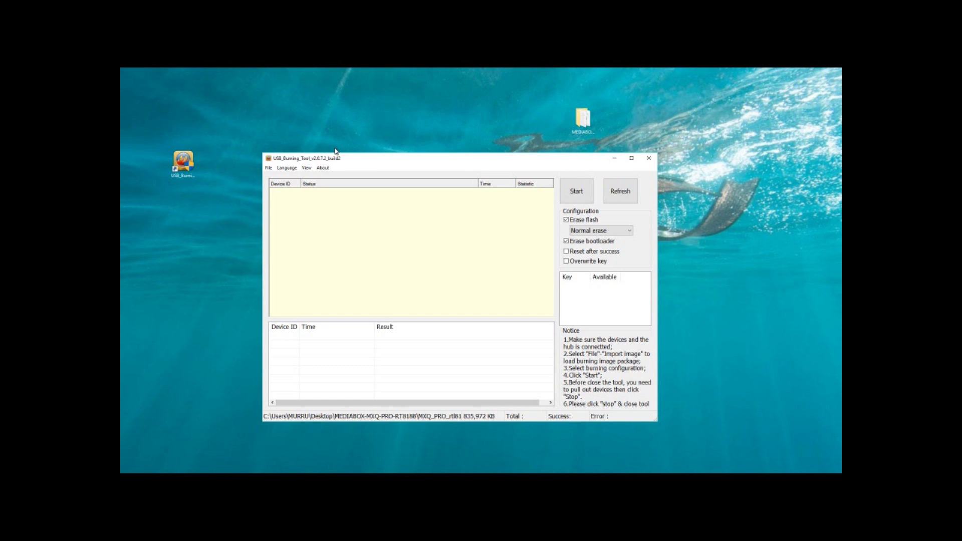
# - Burn the firmware with normal flash erase and bootloader erase, stopping and restarting the process once, and close the burning tool
pyautogui.press('Return')
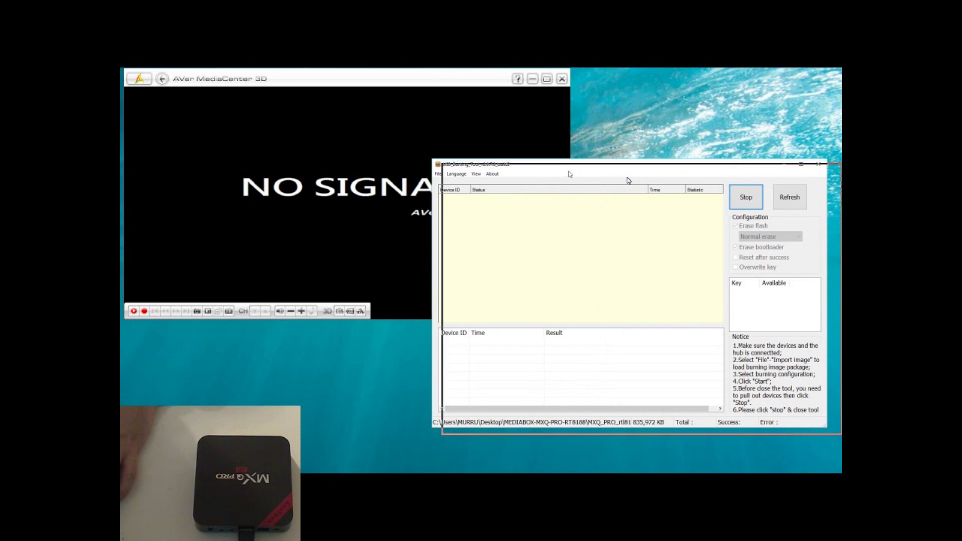
pyautogui.moveTo(569, 170)
pyautogui.mouseDown()
pyautogui.moveTo(559, 197)
pyautogui.moveTo(568, 205)
pyautogui.mouseUp()
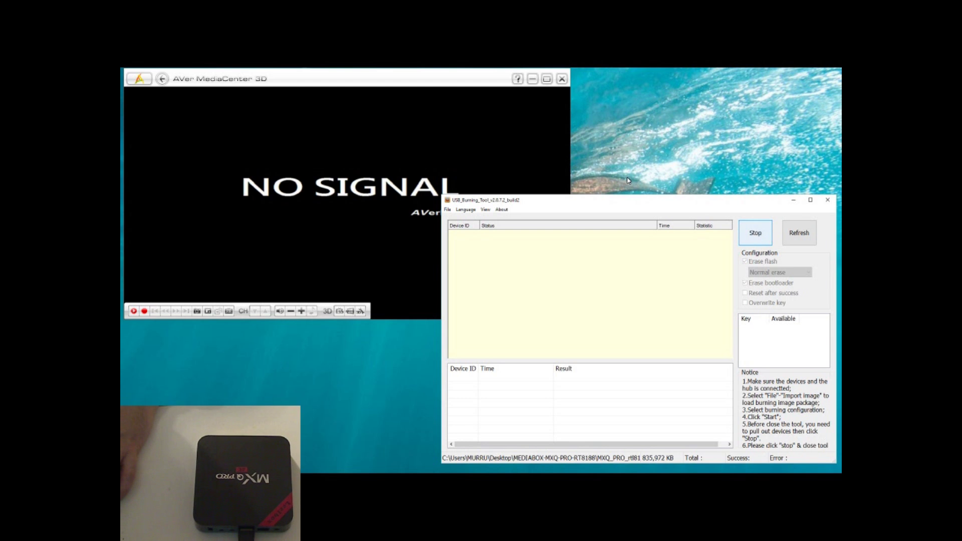
pyautogui.press('Return')
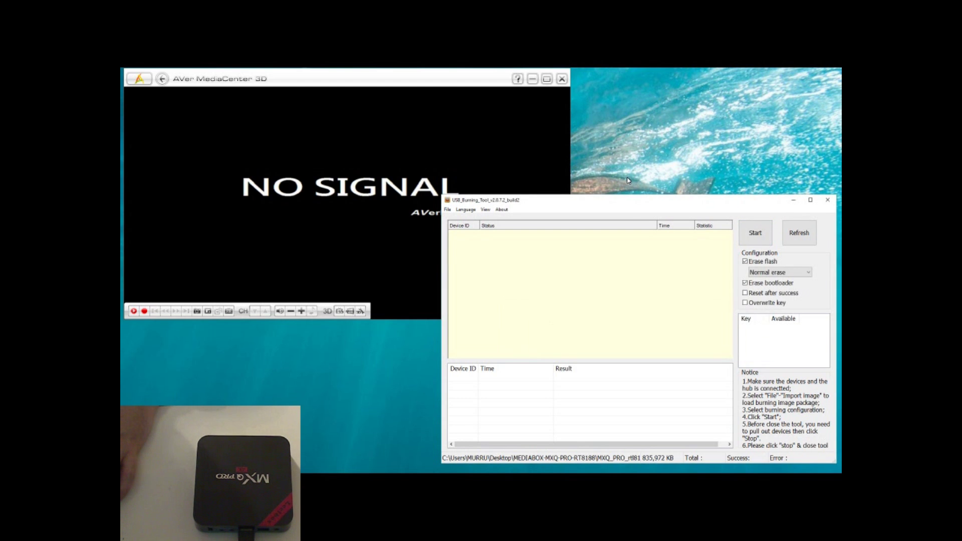
pyautogui.press('Return')
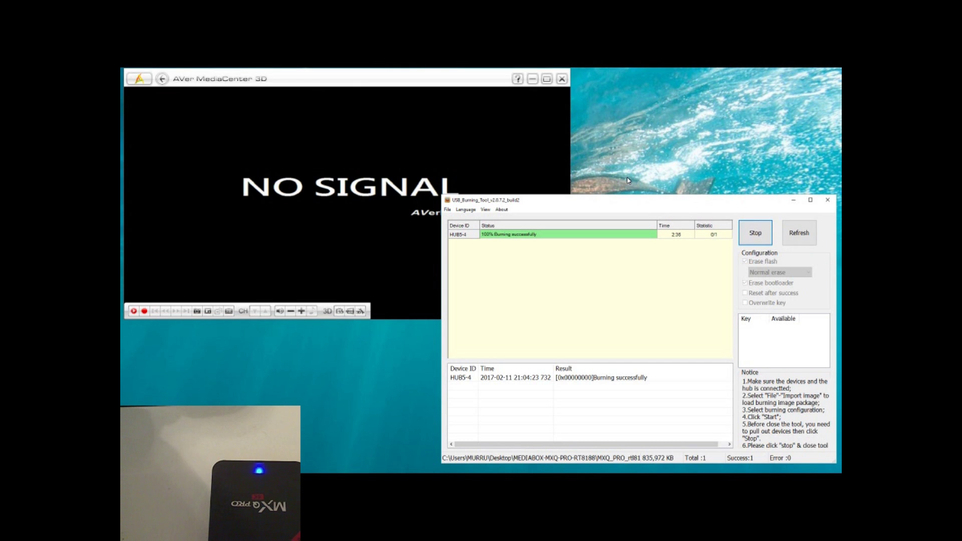
pyautogui.hotkey('alt', 'F4')
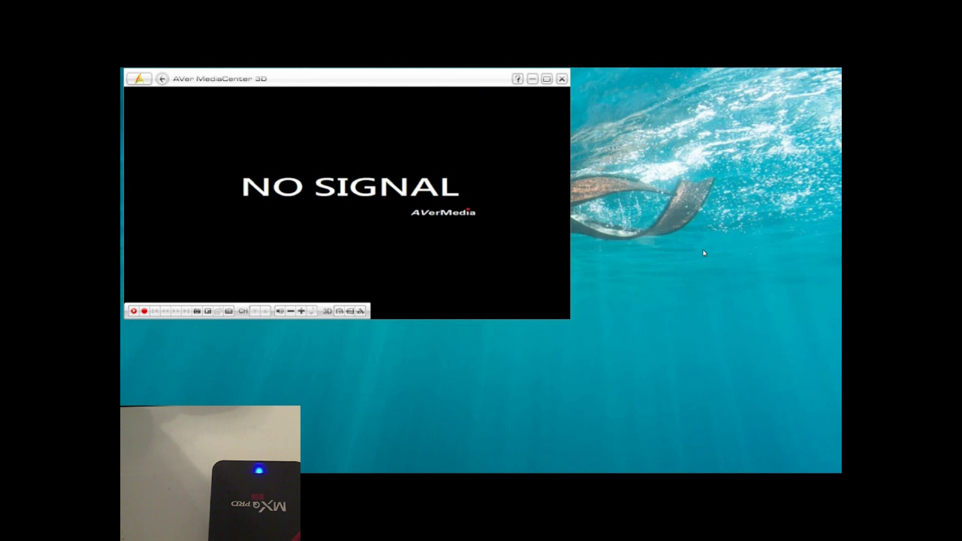
# - Enlarge the AVer MediaCenter 3D preview window and select Settings on the box's home screen
pyautogui.moveTo(121, 69); pyautogui.dragTo(837, 421)
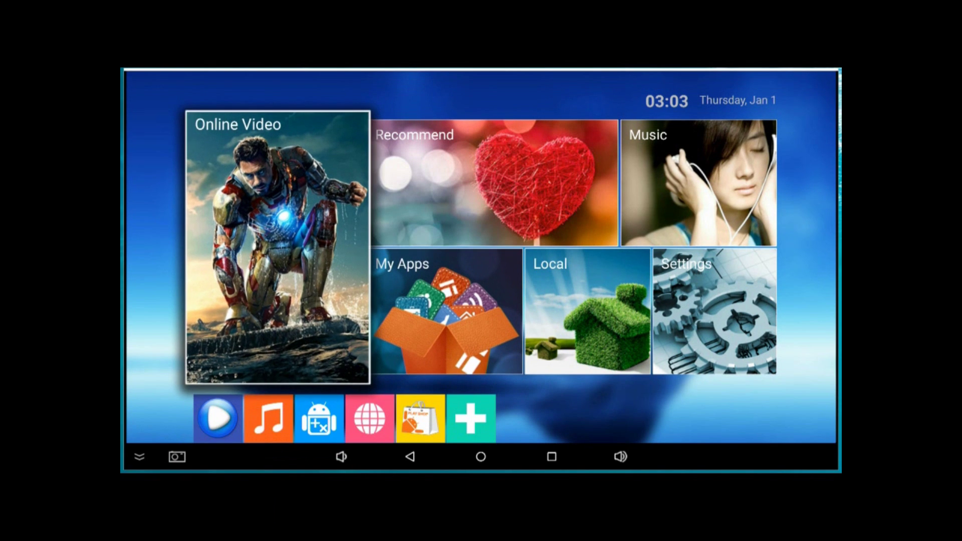
pyautogui.click(698, 183)
pyautogui.click(713, 313)
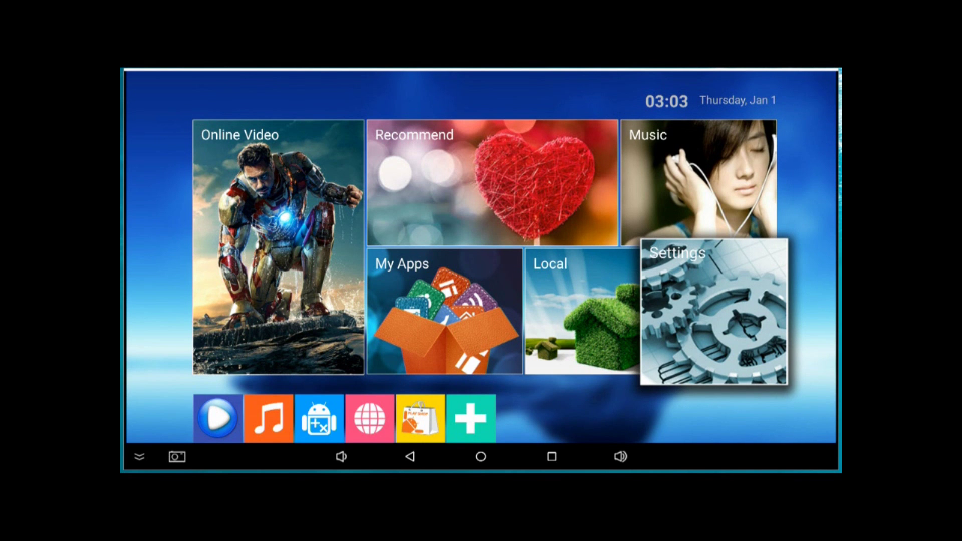
# - Open My Apps to view the installed applications and return to the home screen
pyautogui.press('Left')
pyautogui.press('Left')
pyautogui.press('Return')
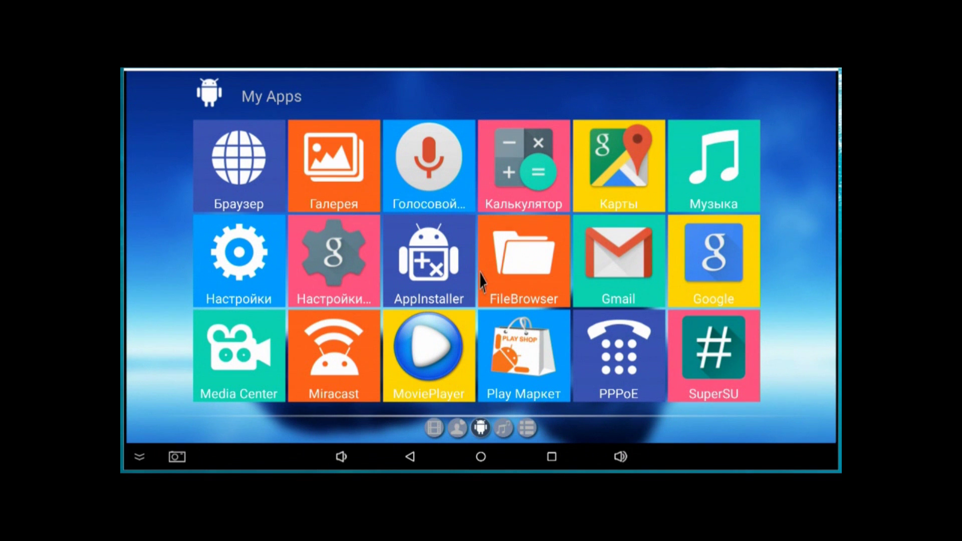
pyautogui.press('Escape')
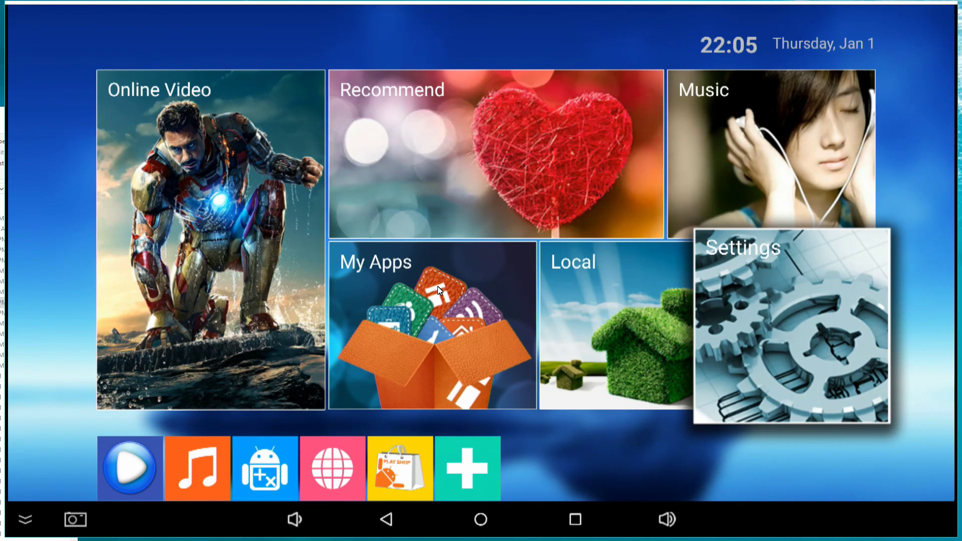
# - Change the box's system language to English (United States) in Settings and return to the home screen
pyautogui.press('Return')
pyautogui.press('Down')
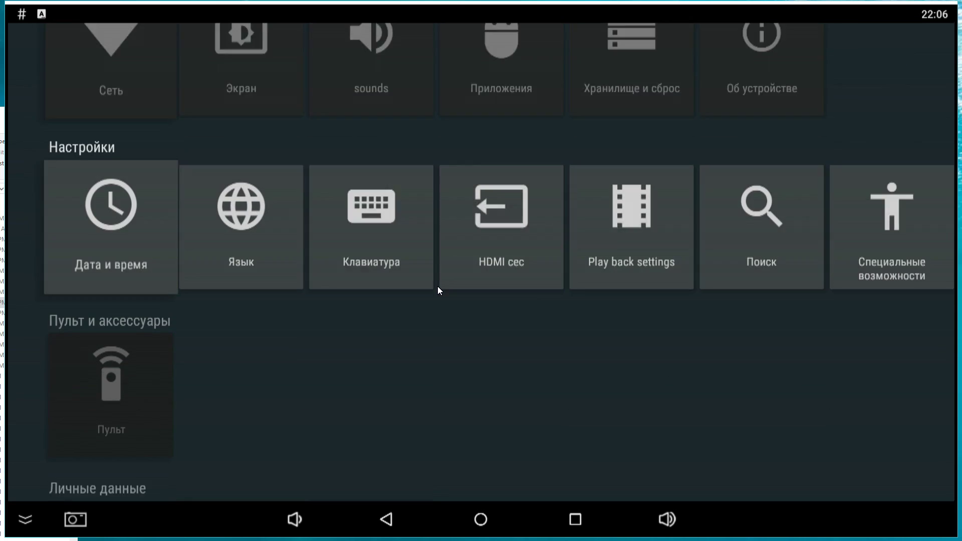
pyautogui.press('Right')
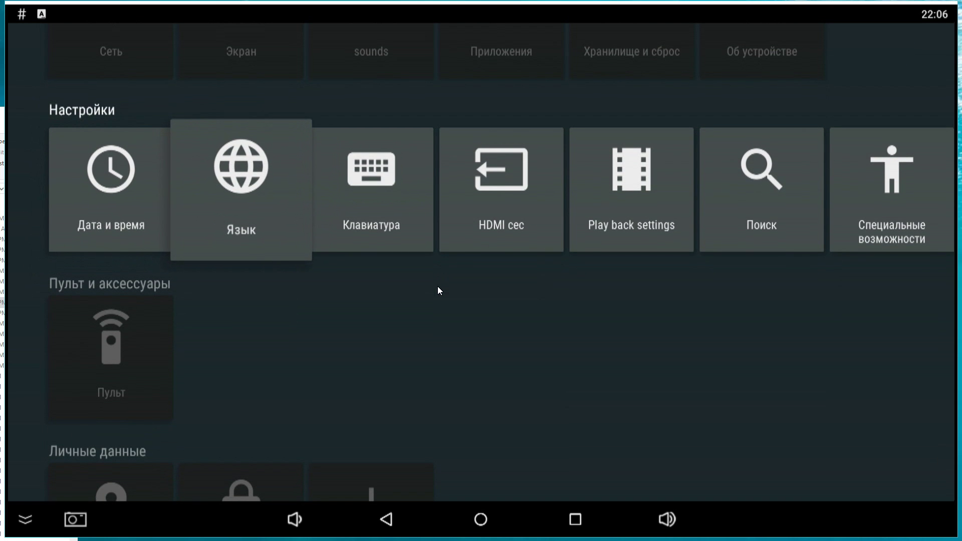
pyautogui.press('Return')
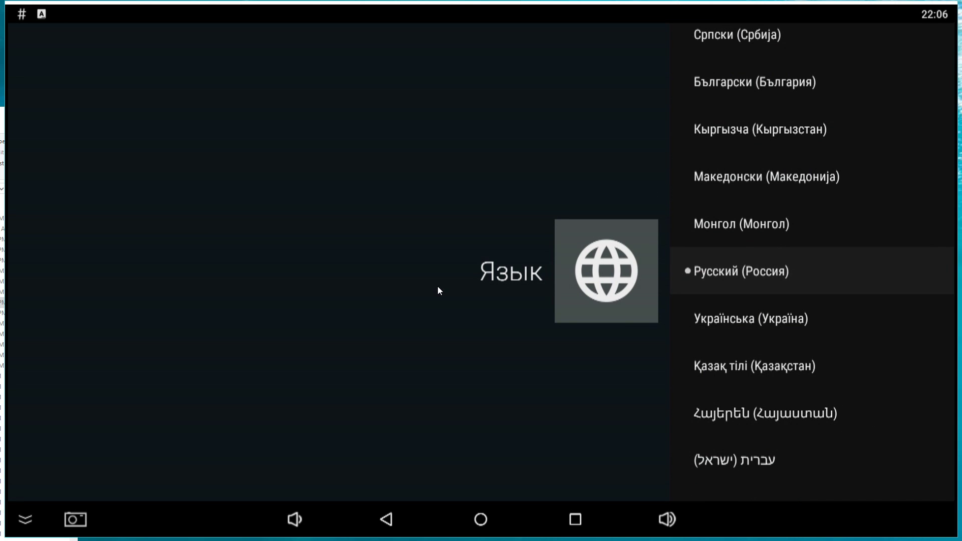
pyautogui.press('pageup')
pyautogui.press('Up')
pyautogui.press('pageup')
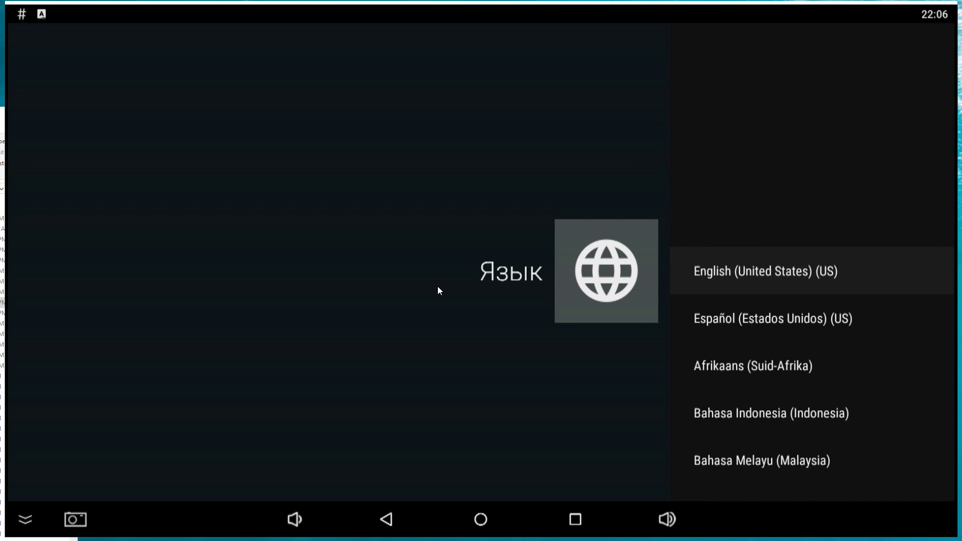
pyautogui.press('Return')
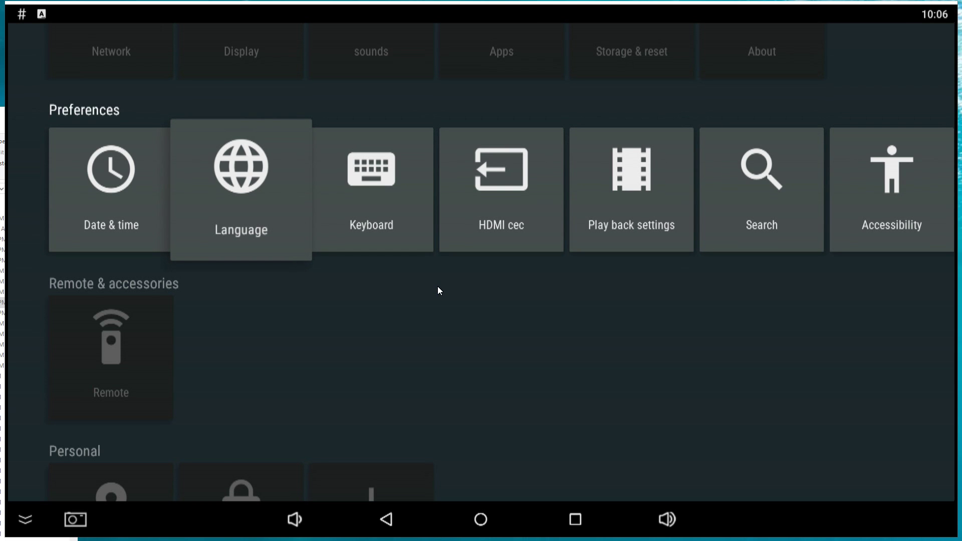
pyautogui.press('Escape')
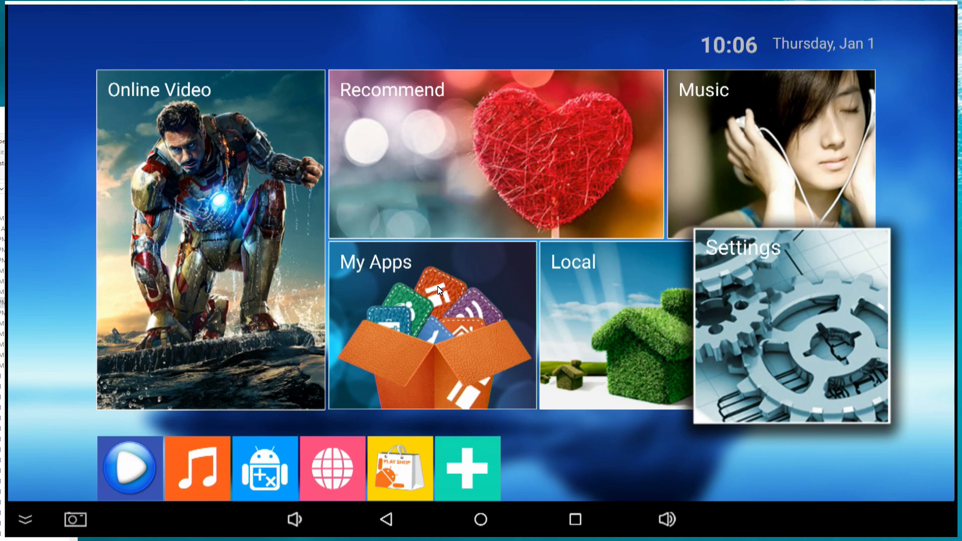
# - Select My Apps on the home screen
pyautogui.press('Left')
pyautogui.press('Left')
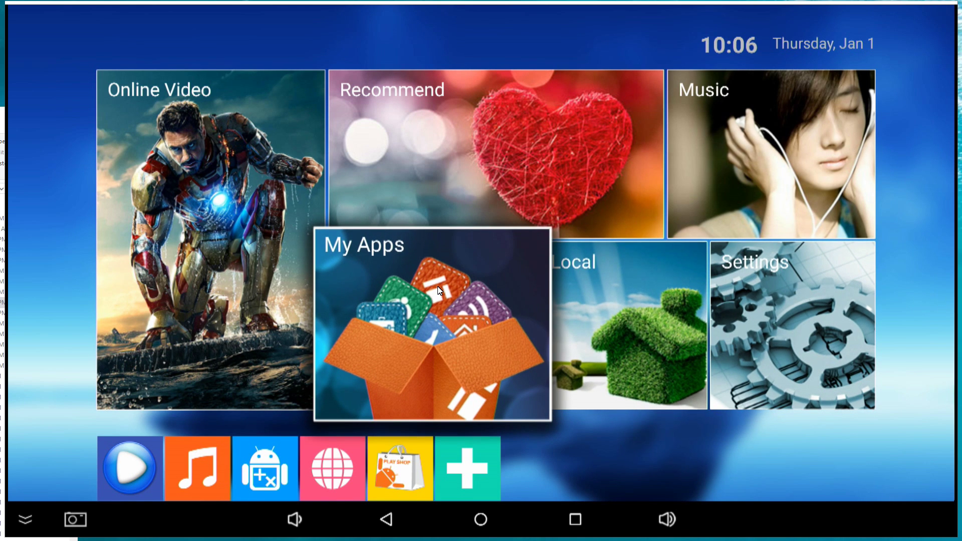